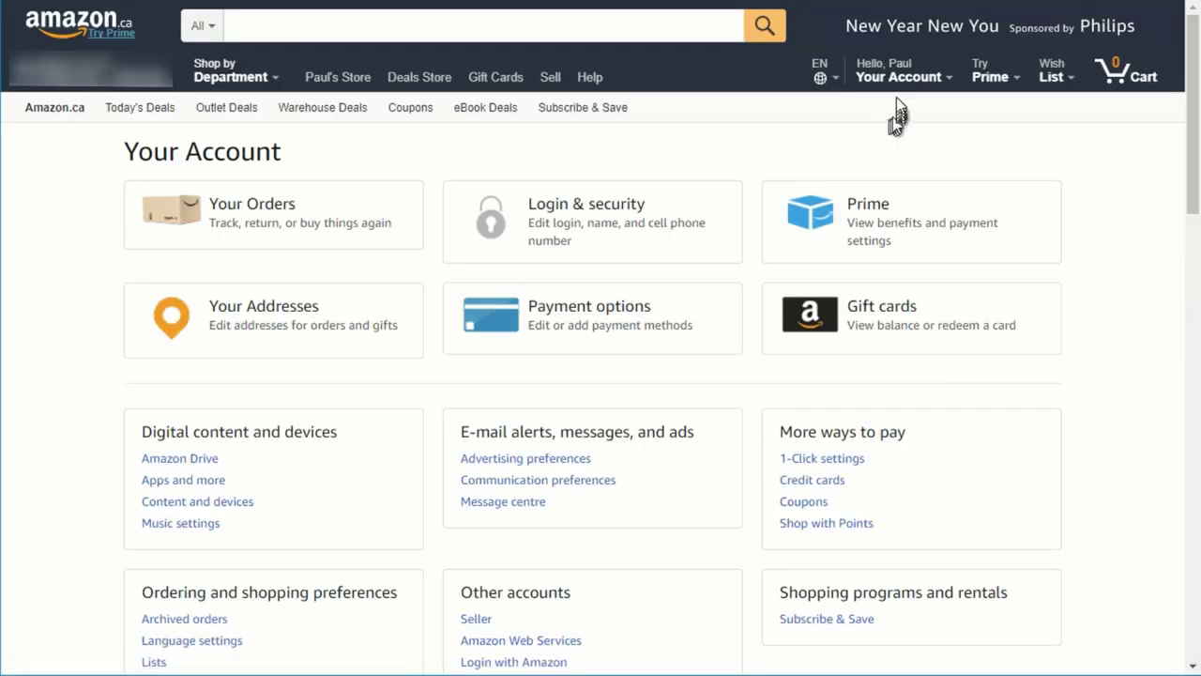
# Open the Amazon account overview and go to the Prime membership management page
pyautogui.moveTo(896, 82)
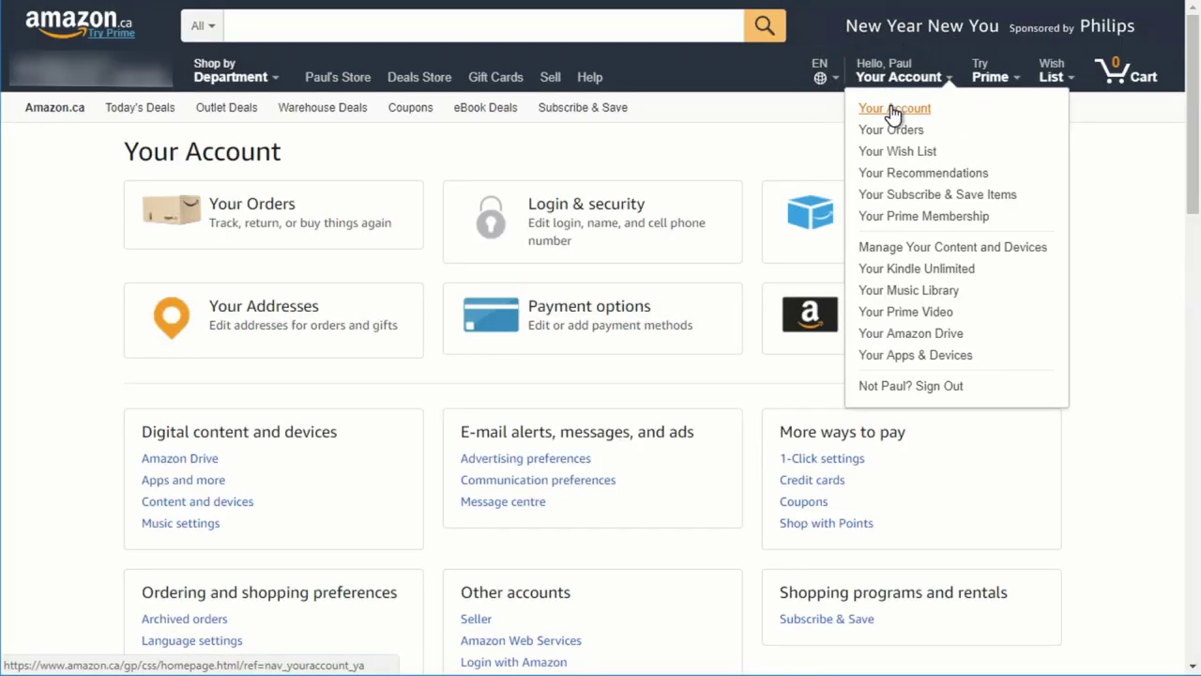
pyautogui.click(890, 110)
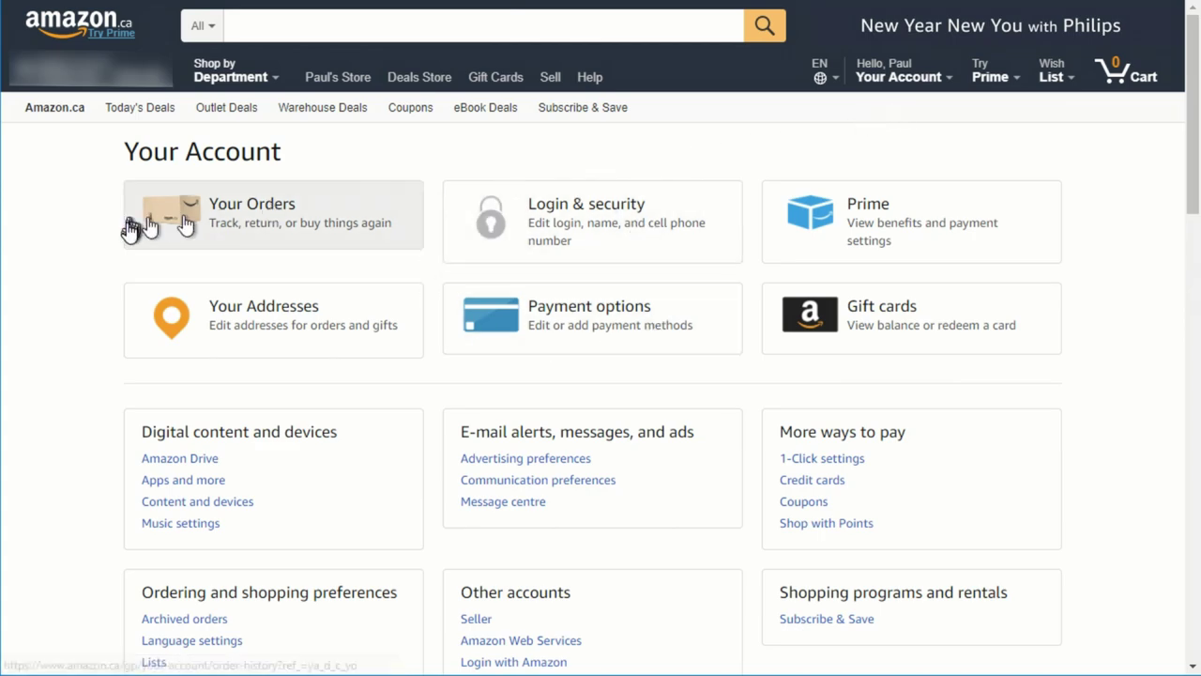
pyautogui.click(873, 218)
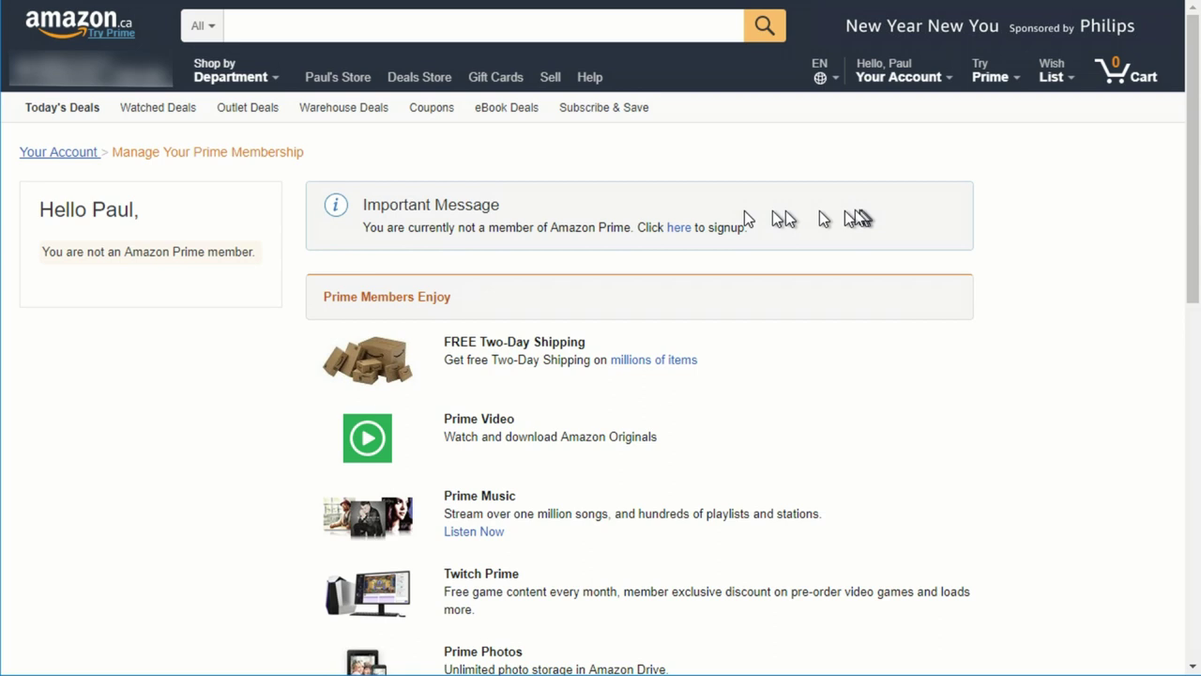
pyautogui.scroll(-1, 885, 281)
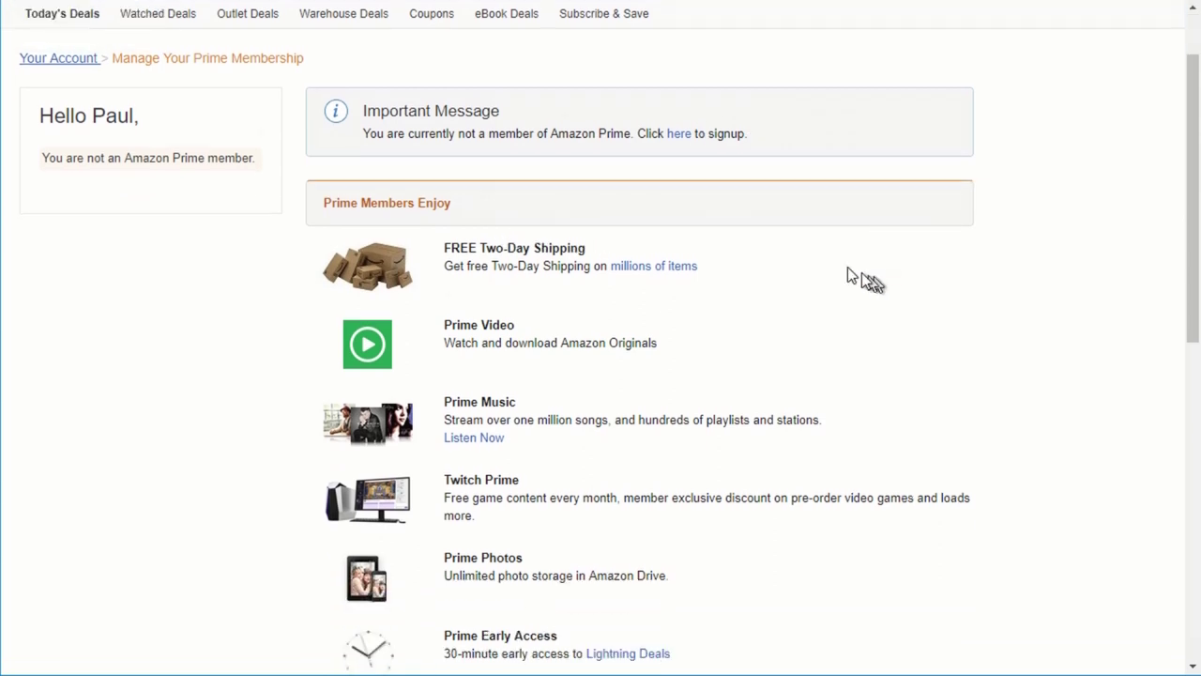
# Sign up for Amazon Prime by starting the 30-day free trial with the saved payment method
pyautogui.click(683, 133)
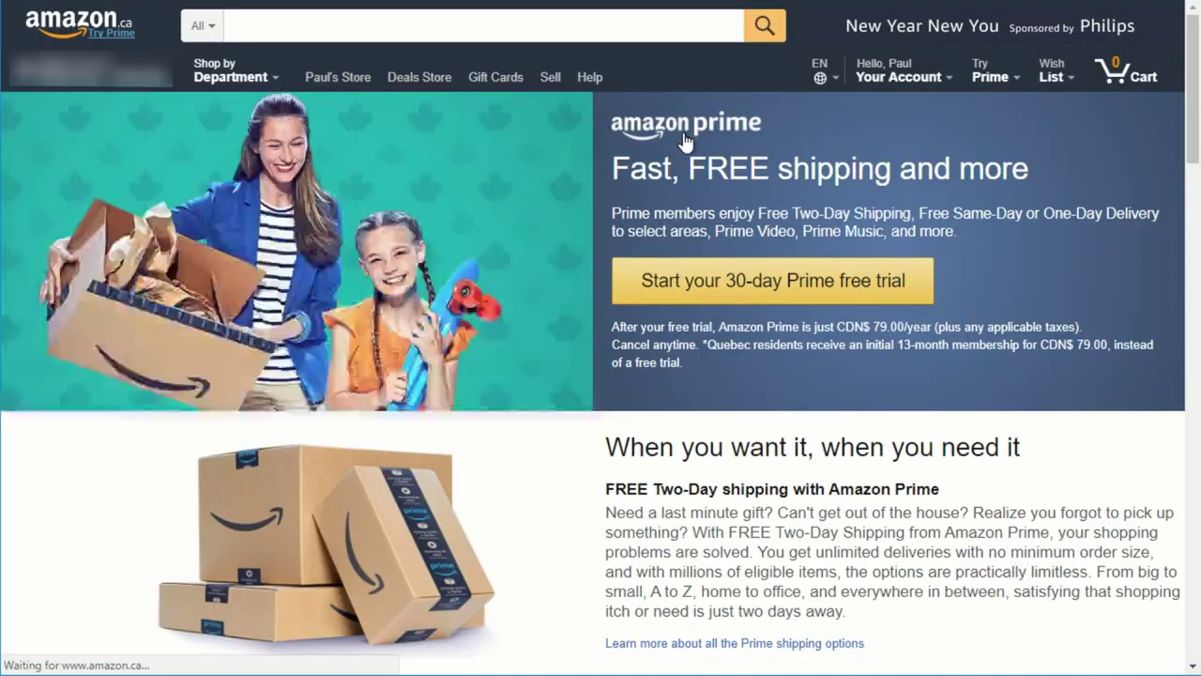
pyautogui.click(764, 282)
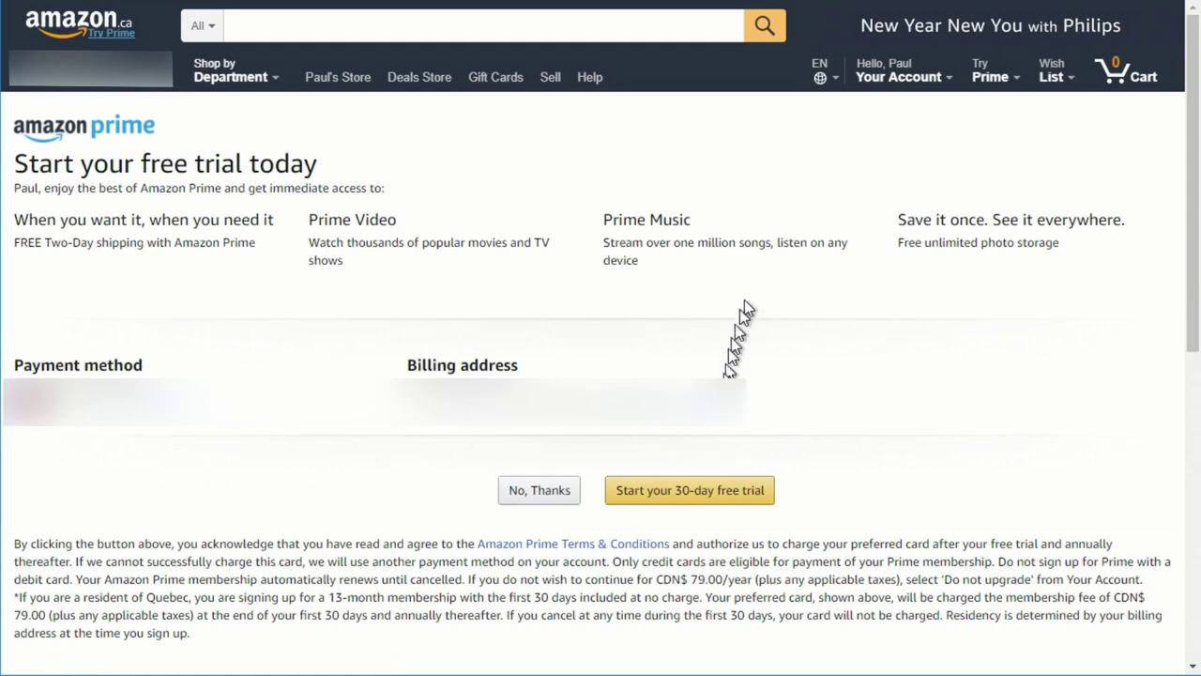
pyautogui.click(675, 498)
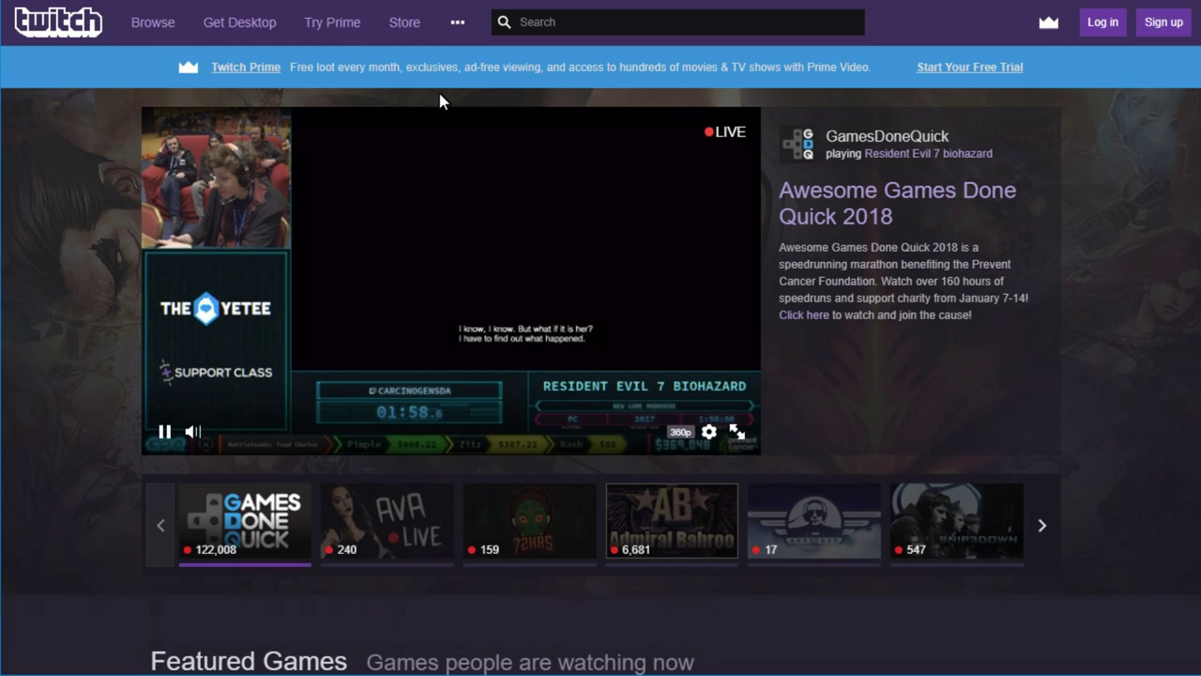
# Switch to Twitch and register a new account with username, password, birthday and email, completing the robot check
pyautogui.click(1154, 31)
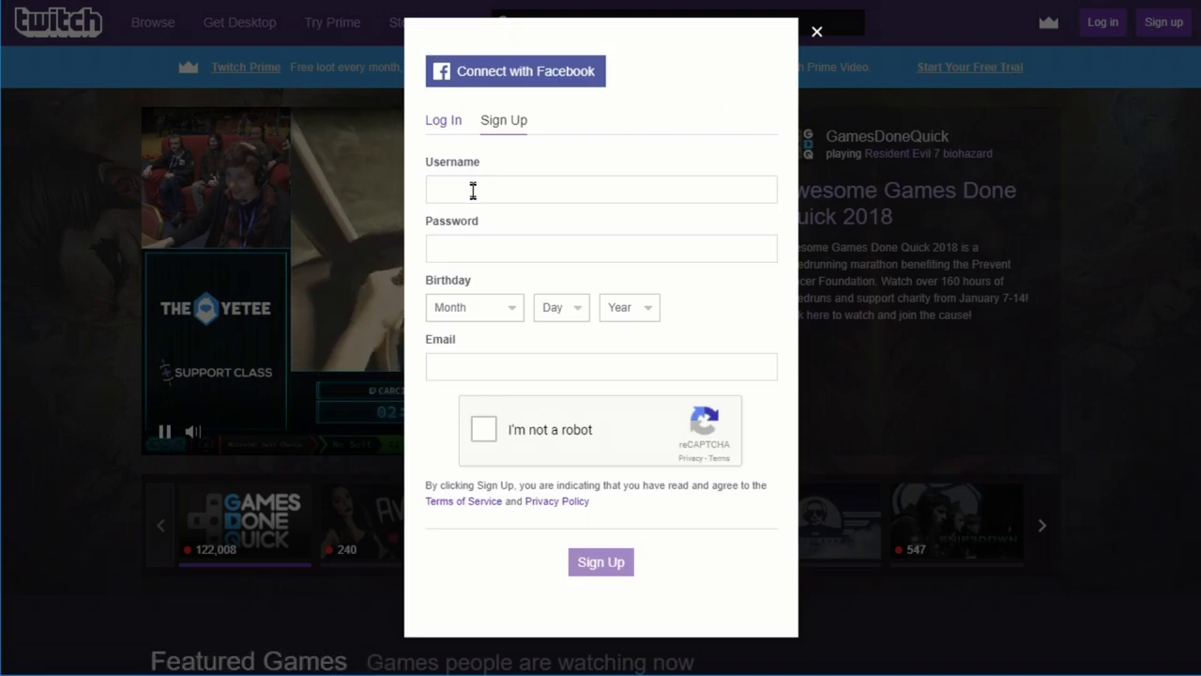
pyautogui.click(473, 190)
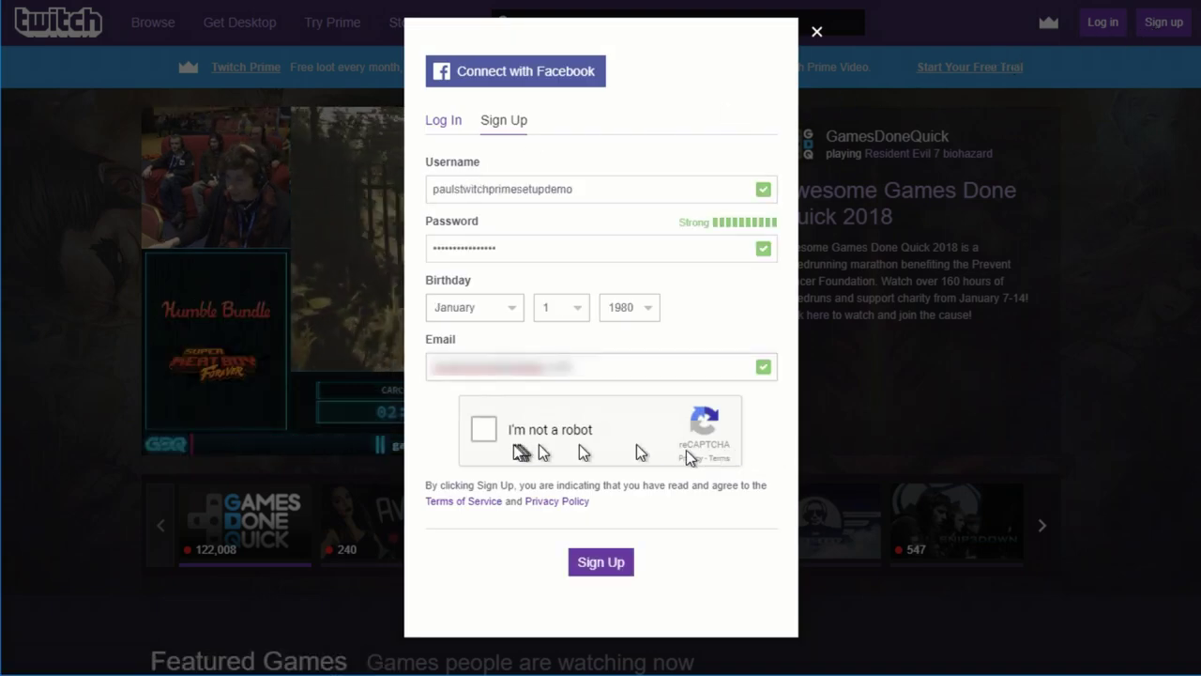
pyautogui.click(489, 438)
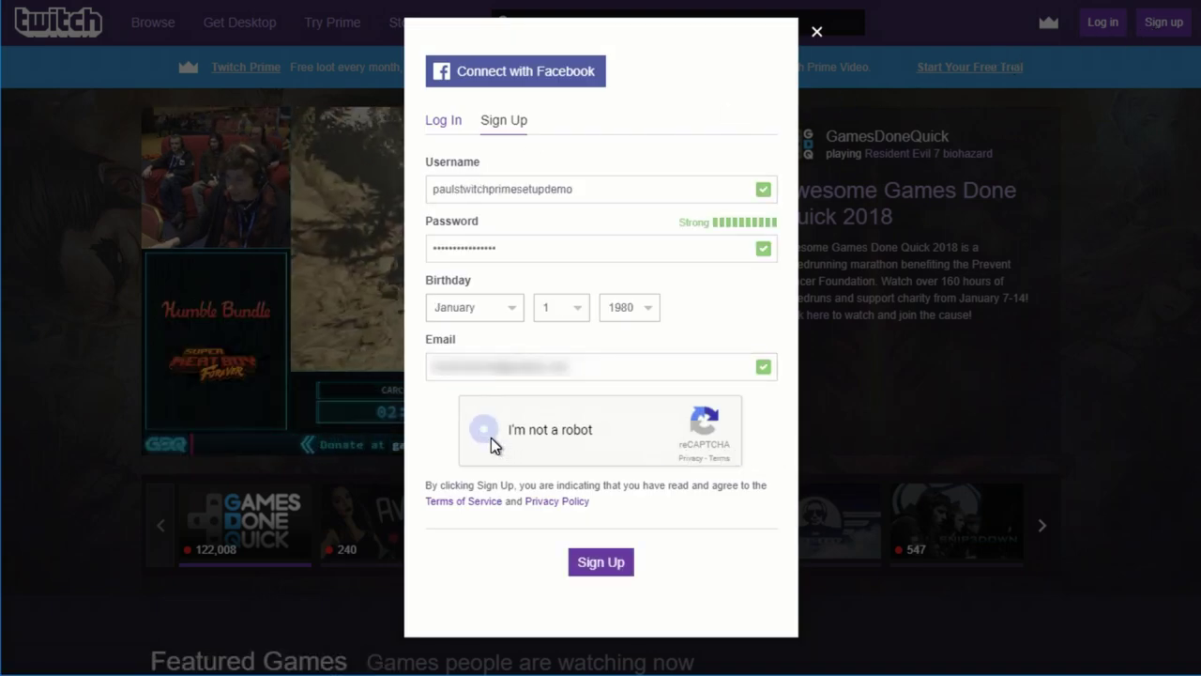
pyautogui.click(612, 566)
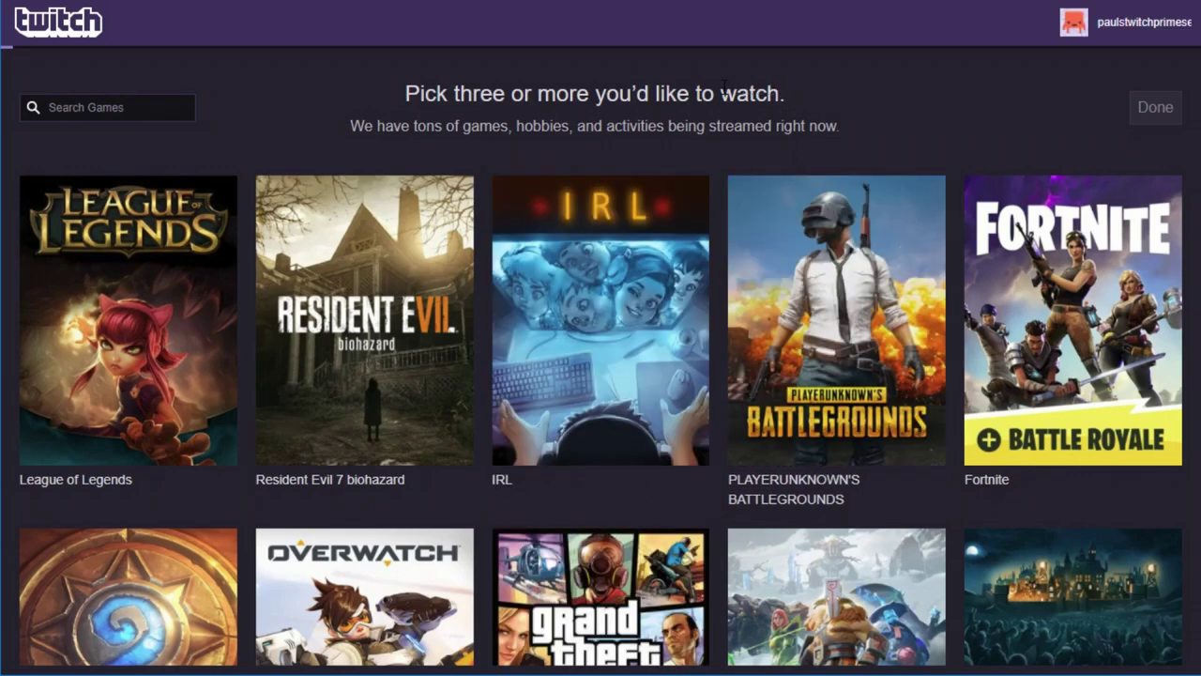
# Pick IRL, PLAYERUNKNOWN'S BATTLEGROUNDS and Fortnite as the games to watch and finish the selection
pyautogui.click(624, 321)
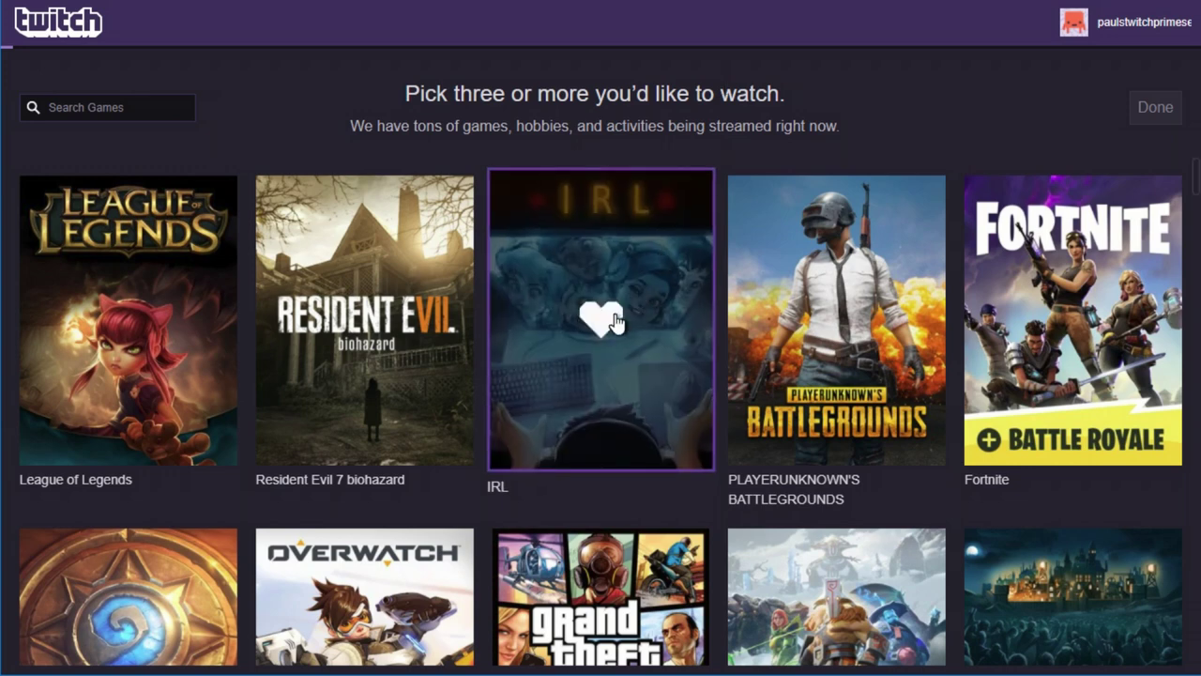
pyautogui.click(791, 315)
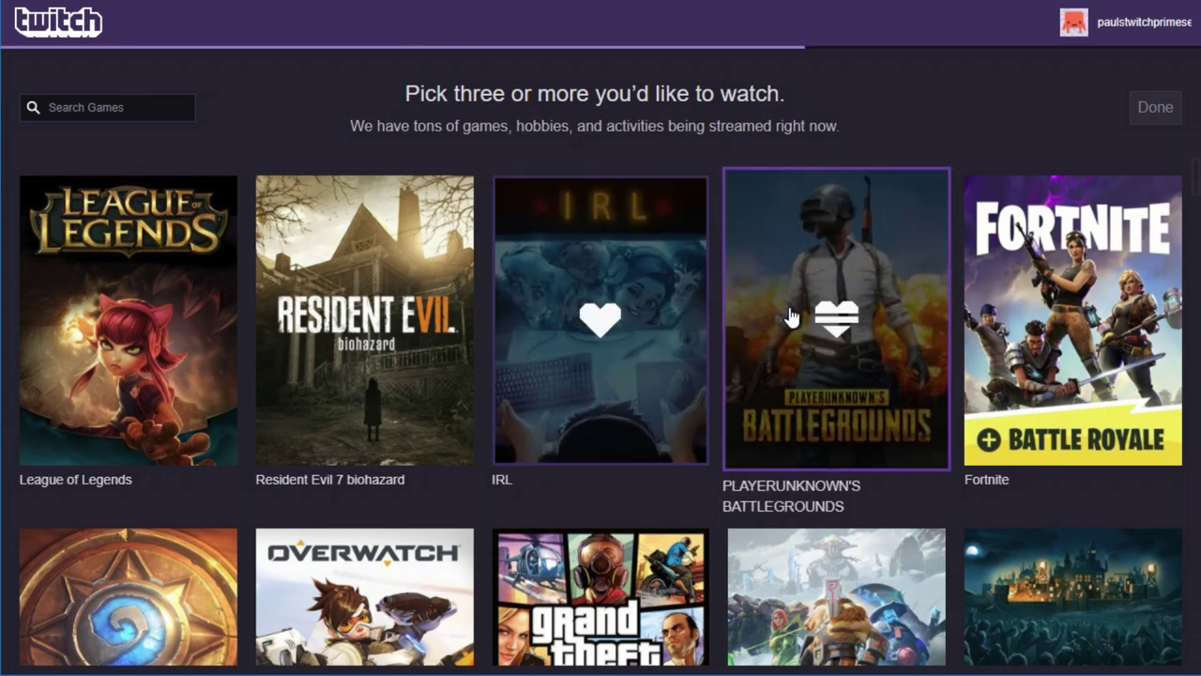
pyautogui.click(1046, 310)
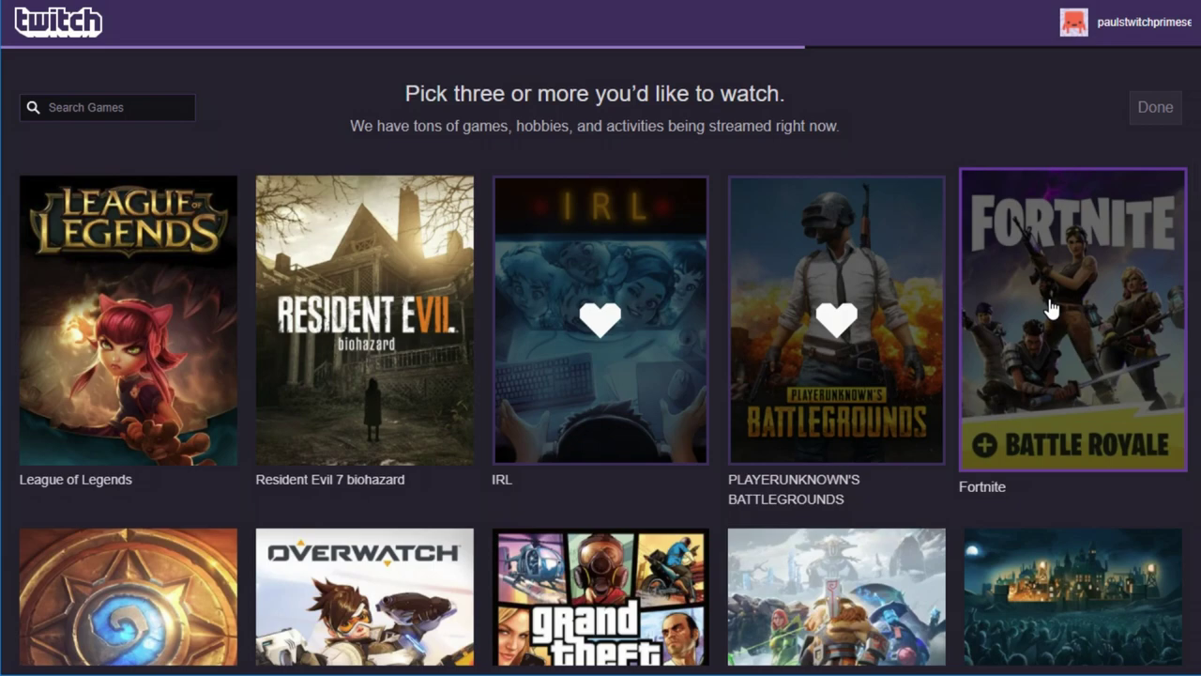
pyautogui.click(1157, 106)
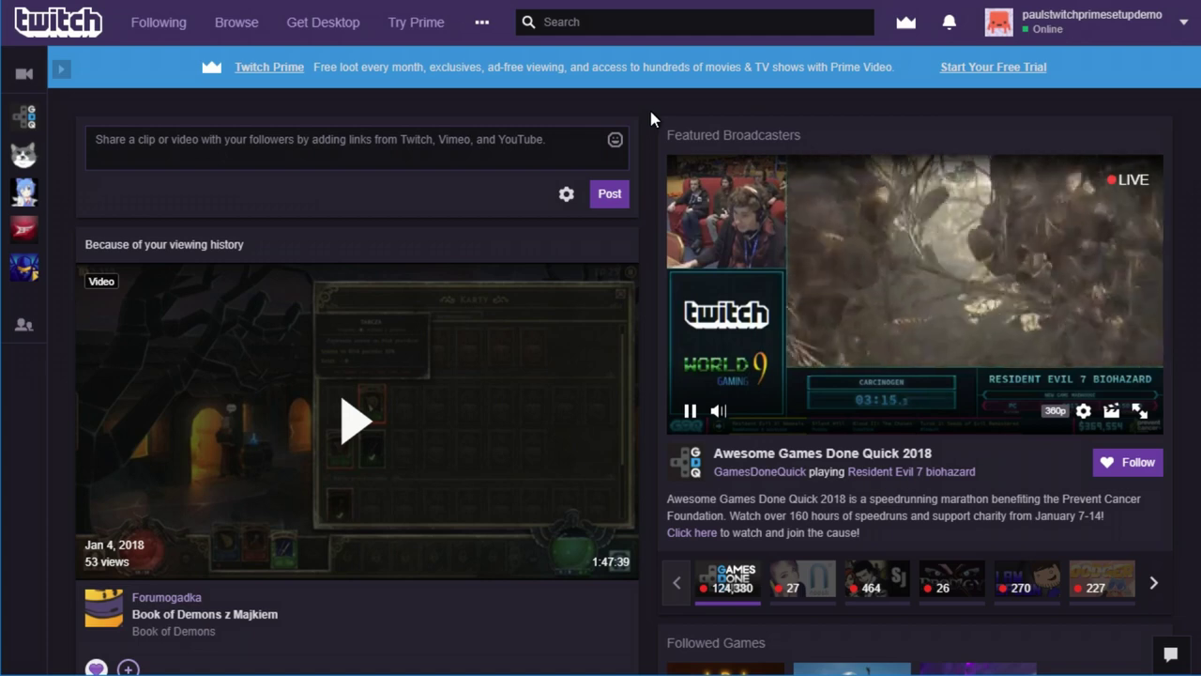
# Go to the Twitch Prime page at twitch.amazon.com/prime and link the Twitch account to the Amazon account
pyautogui.click(908, 21)
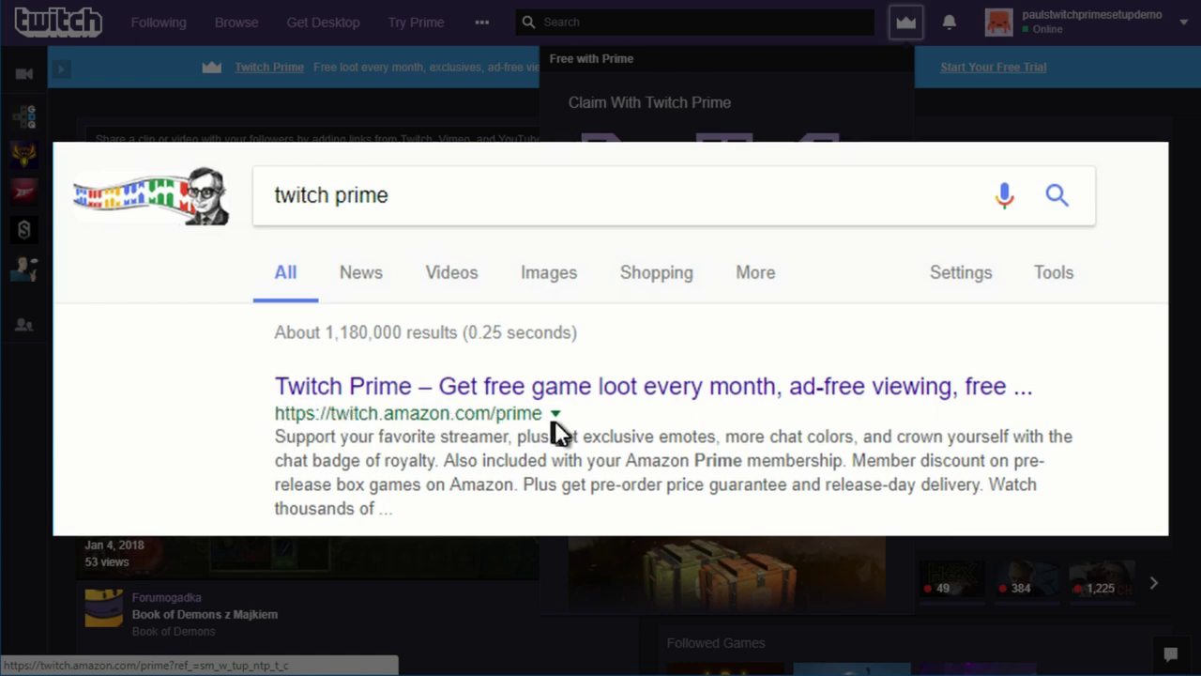
pyautogui.moveTo(544, 412); pyautogui.dragTo(274, 413)
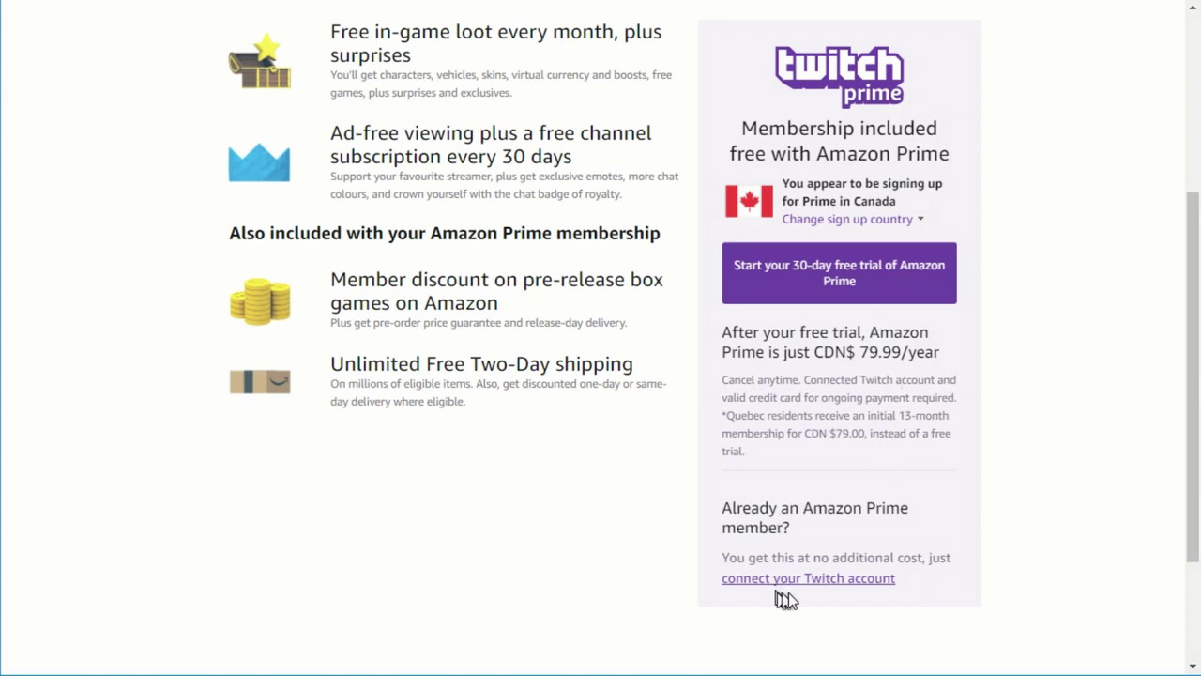
pyautogui.click(835, 583)
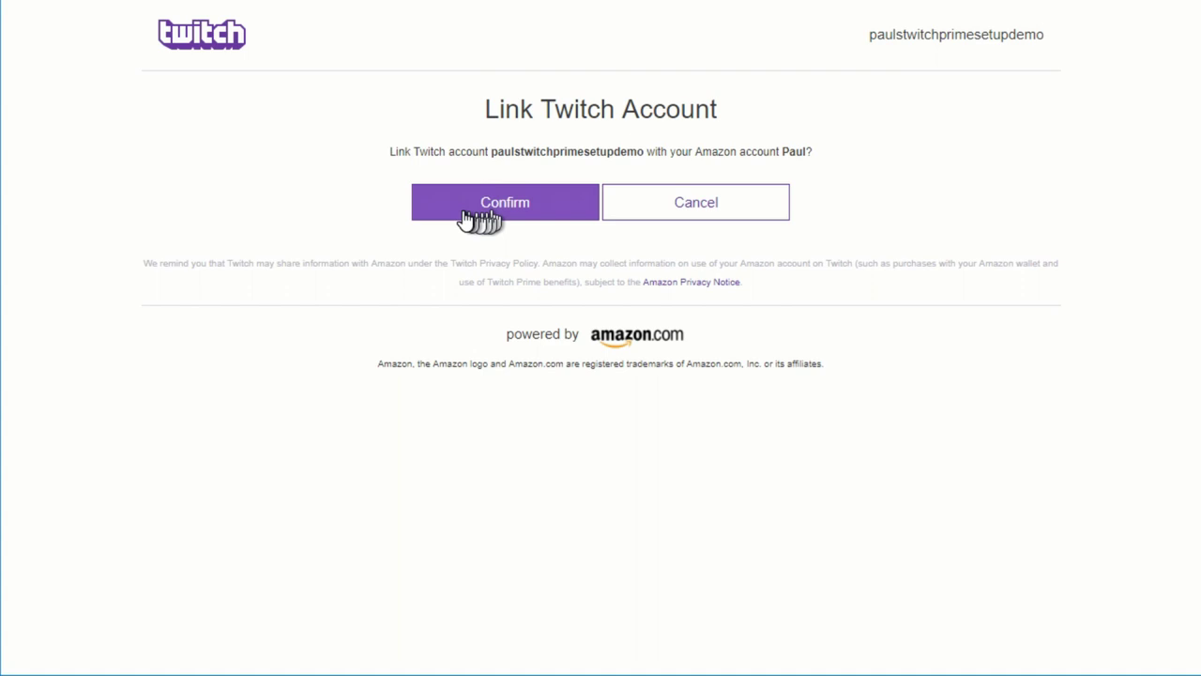
pyautogui.click(530, 201)
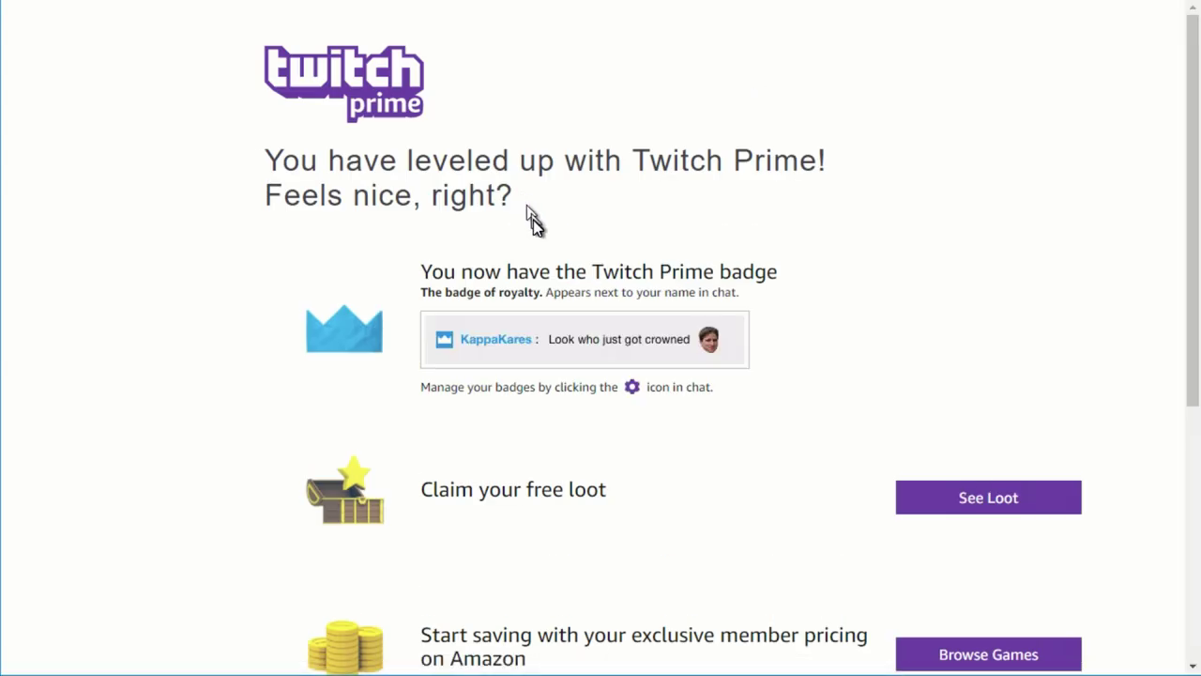
# Review the Twitch Prime benefits on the welcome page and proceed to the free channel subscription
pyautogui.moveTo(270, 162); pyautogui.dragTo(866, 185)
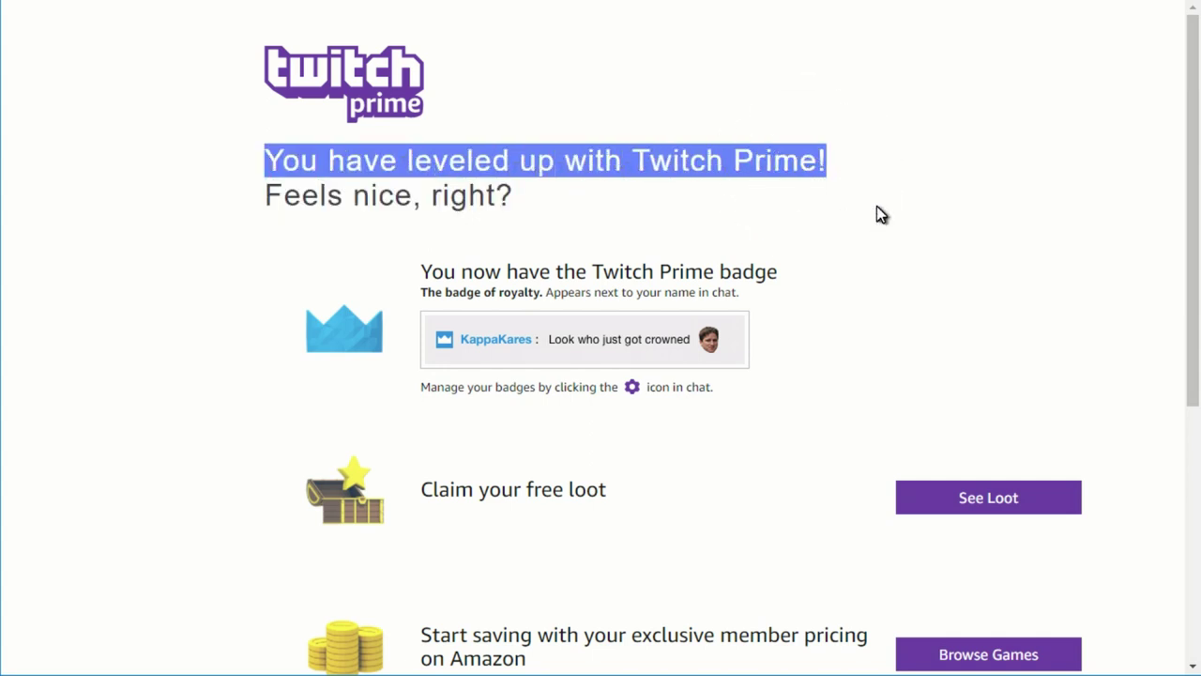
pyautogui.click(877, 207)
pyautogui.scroll(-4, 876, 208)
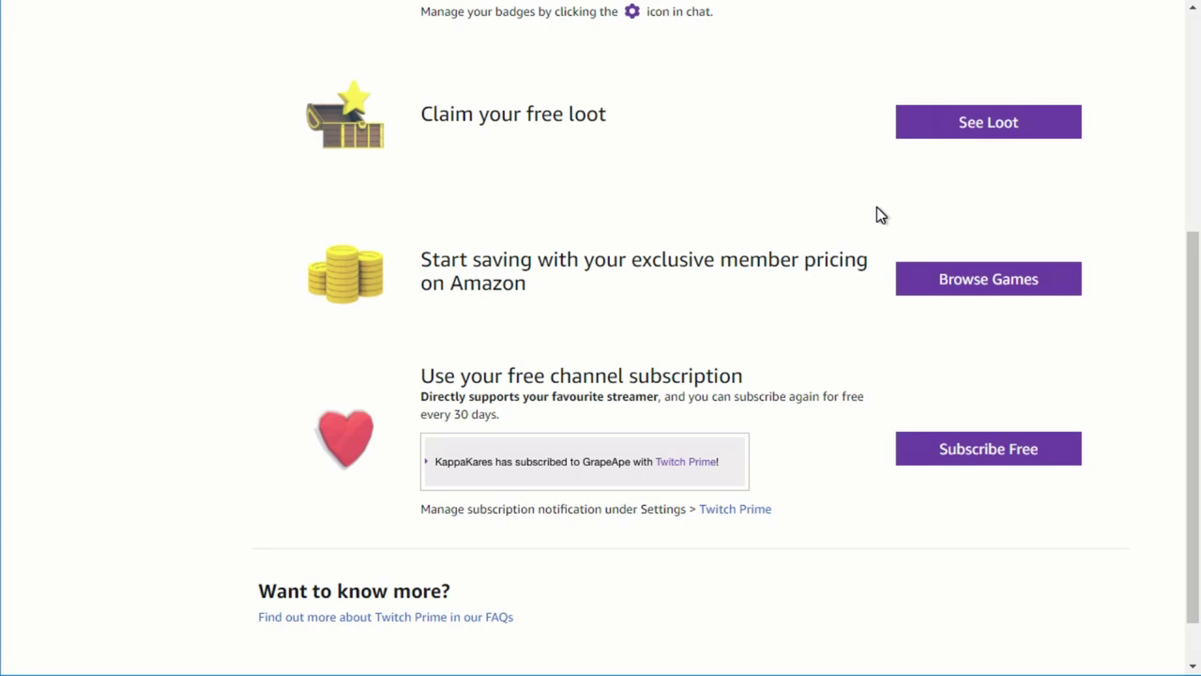
pyautogui.scroll(-1, 877, 215)
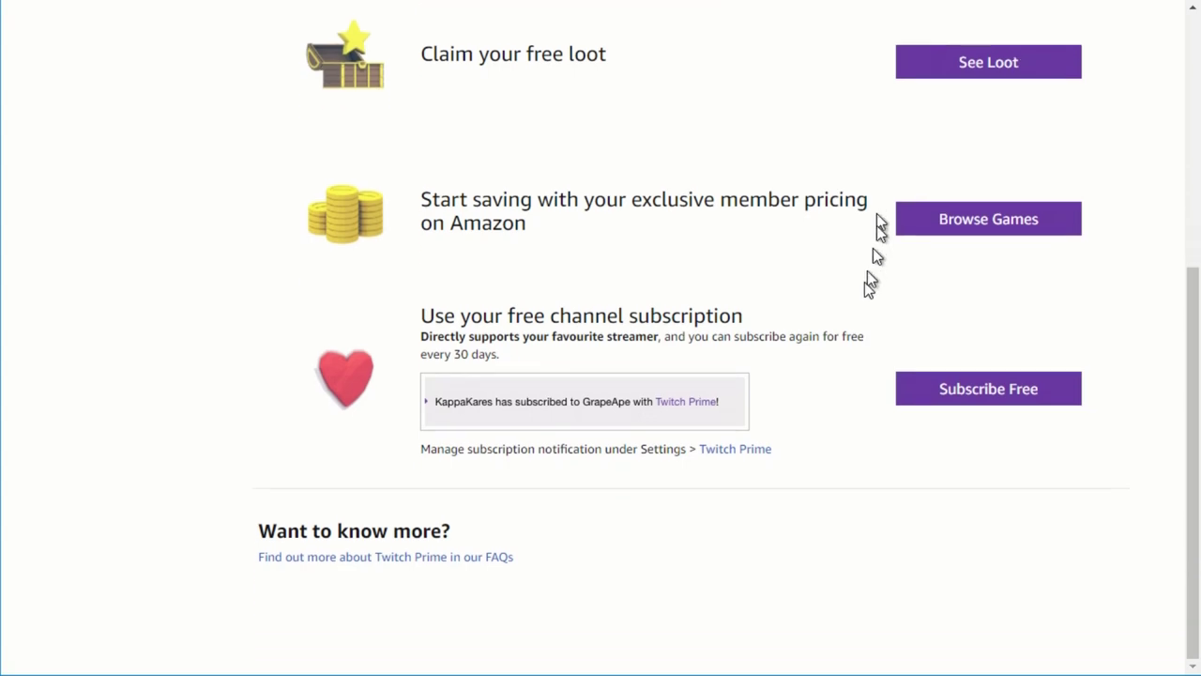
pyautogui.click(973, 390)
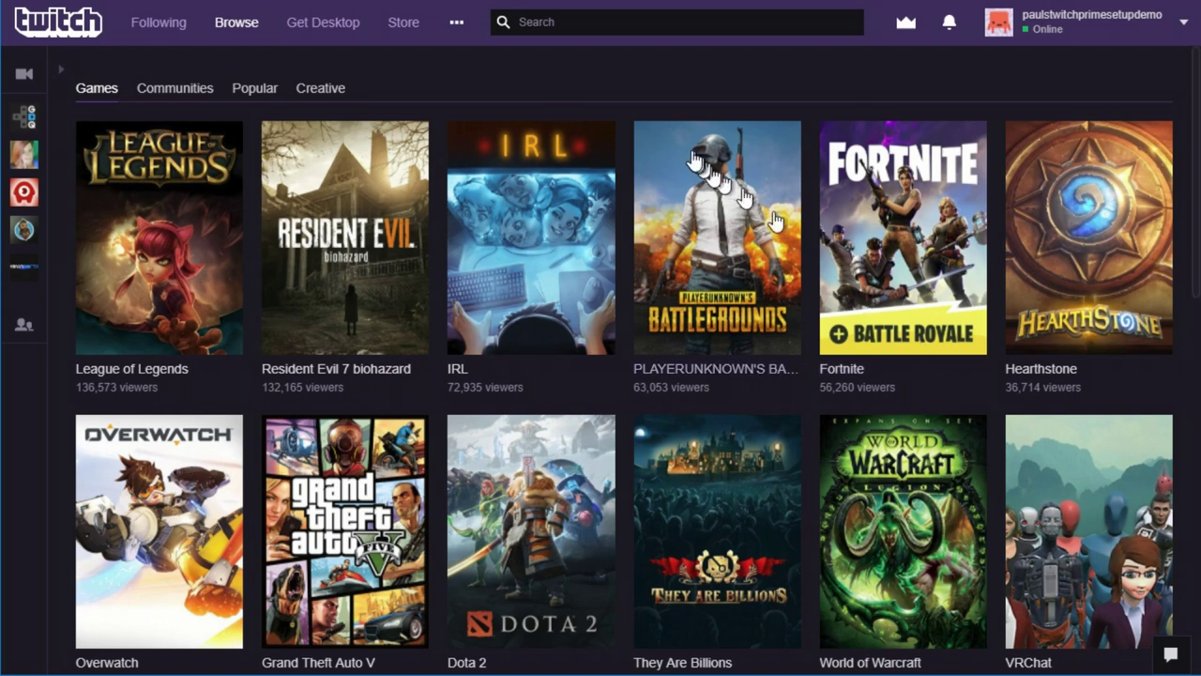
# Search for the channel paultgg and subscribe to it with the free Twitch Prime channel subscription
pyautogui.click(632, 22)
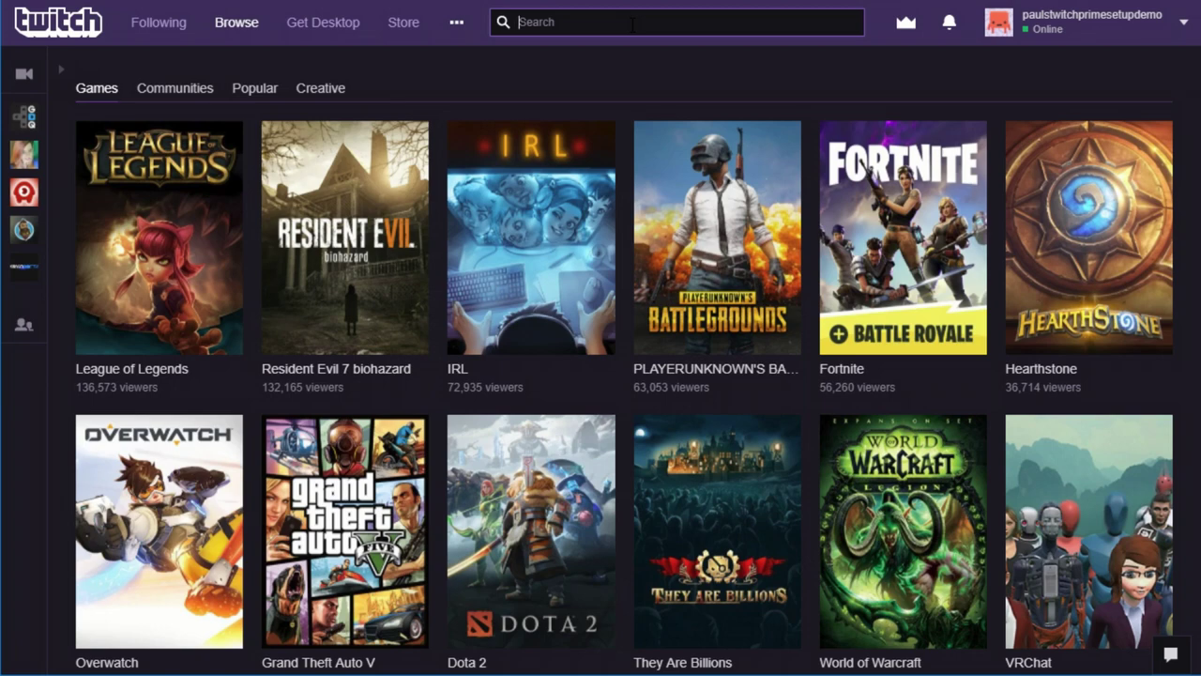
pyautogui.write('paultgg')
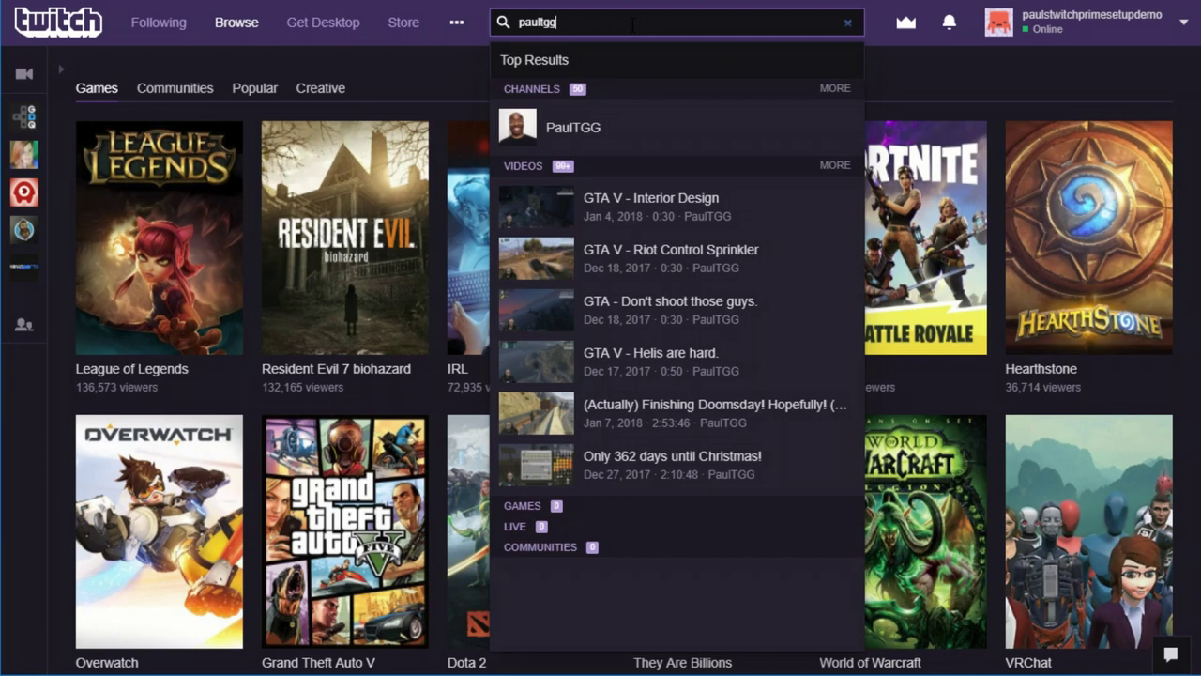
pyautogui.click(586, 129)
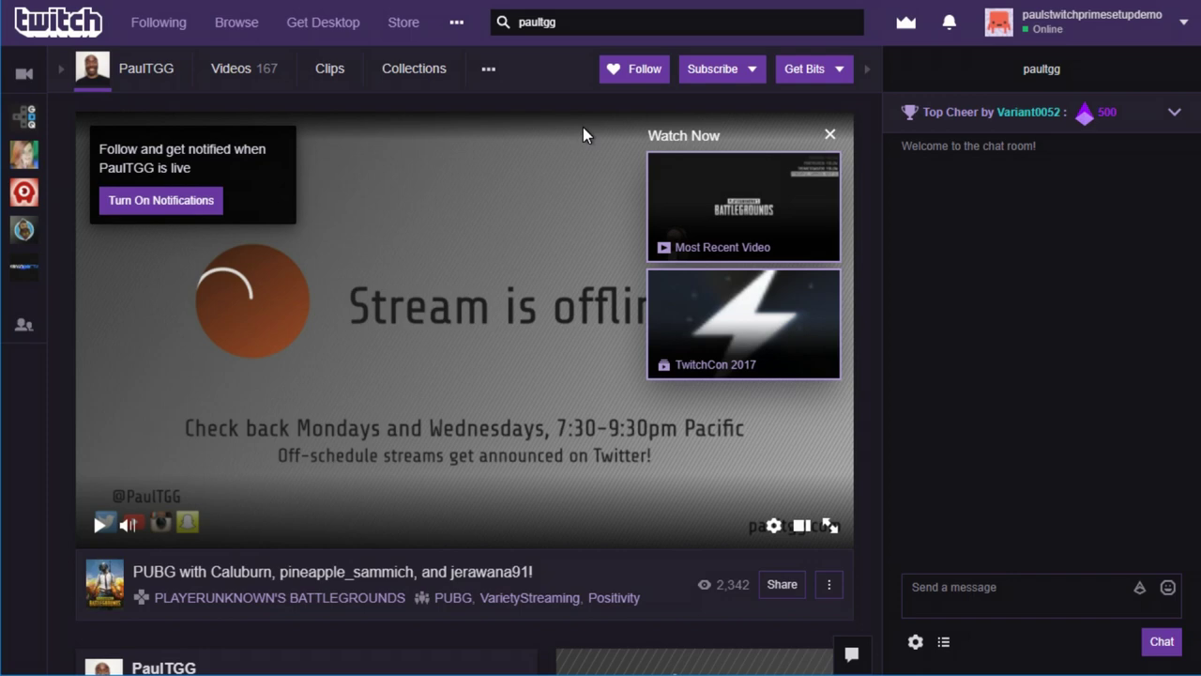
pyautogui.click(753, 80)
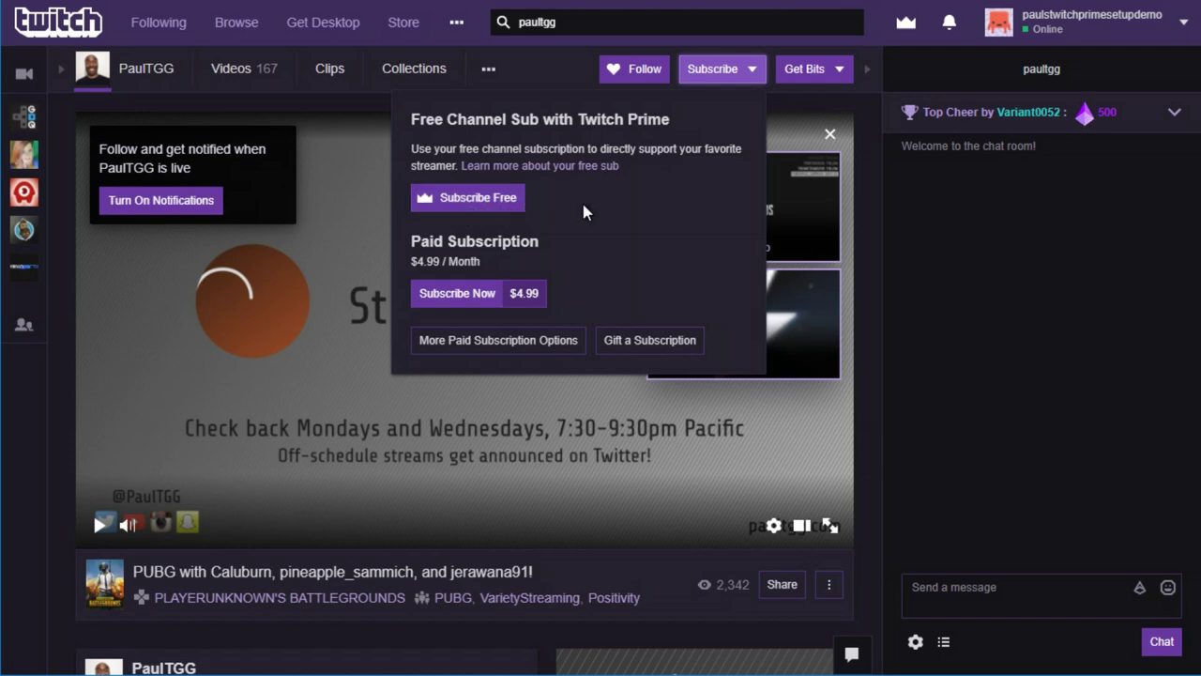
pyautogui.click(501, 203)
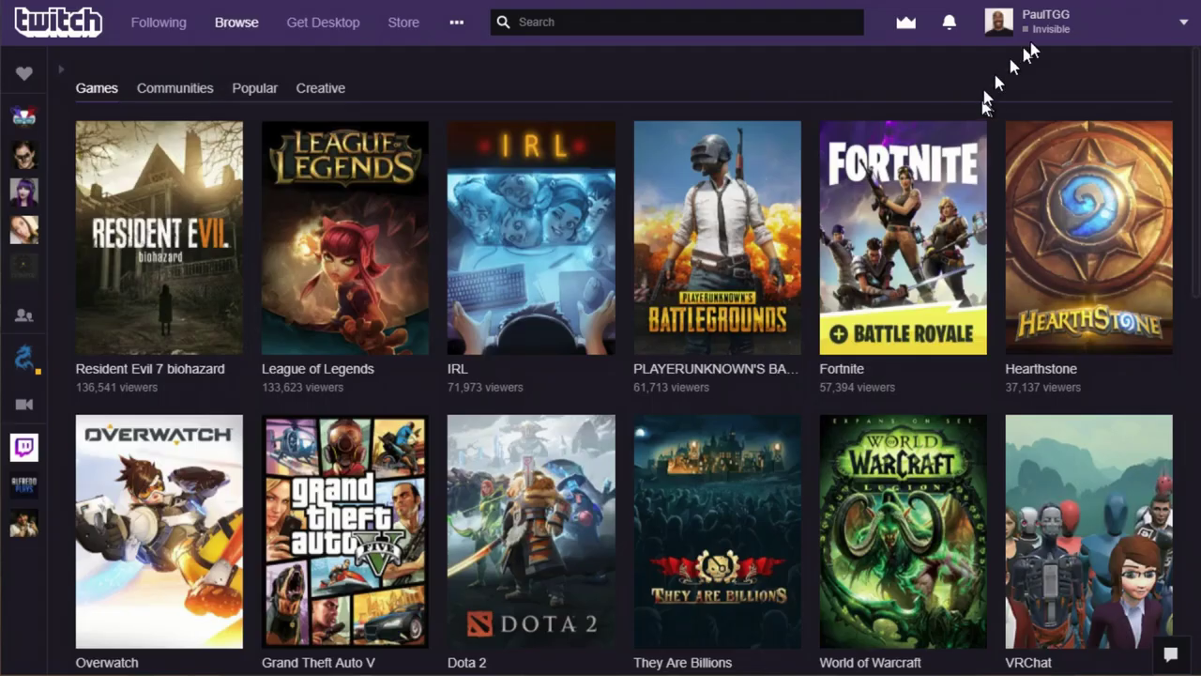
# Open the account's subscriptions page and show the benefit info of the Caluburn channel subscription
pyautogui.click(1103, 30)
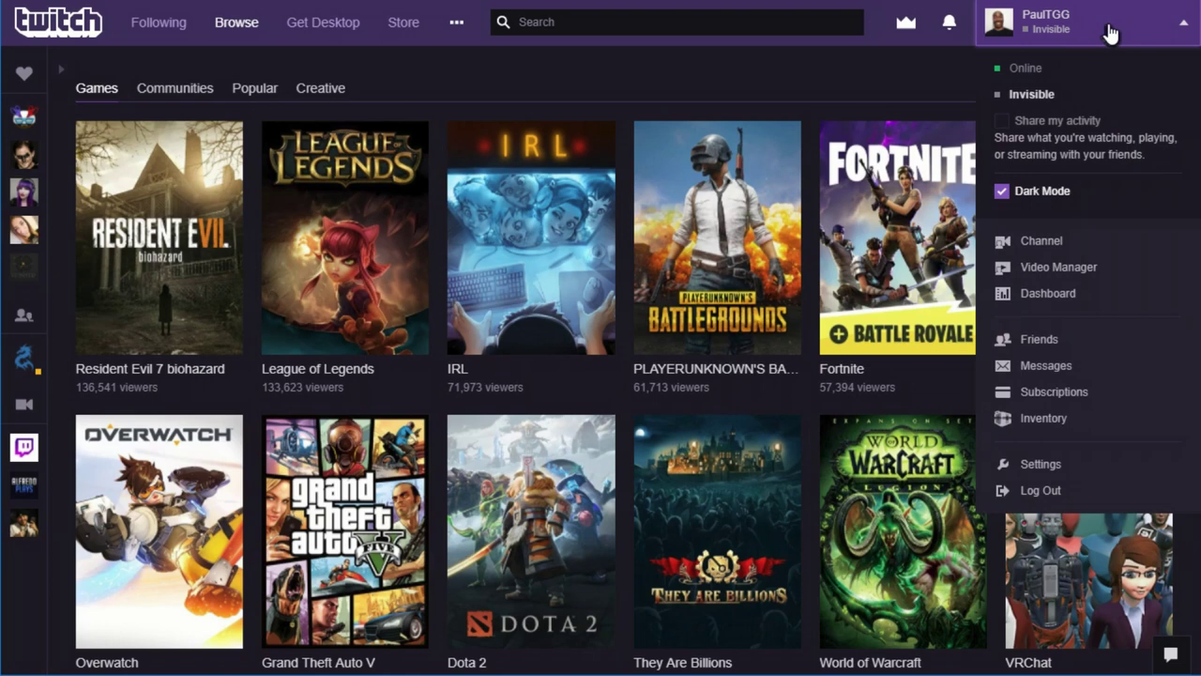
pyautogui.click(1047, 402)
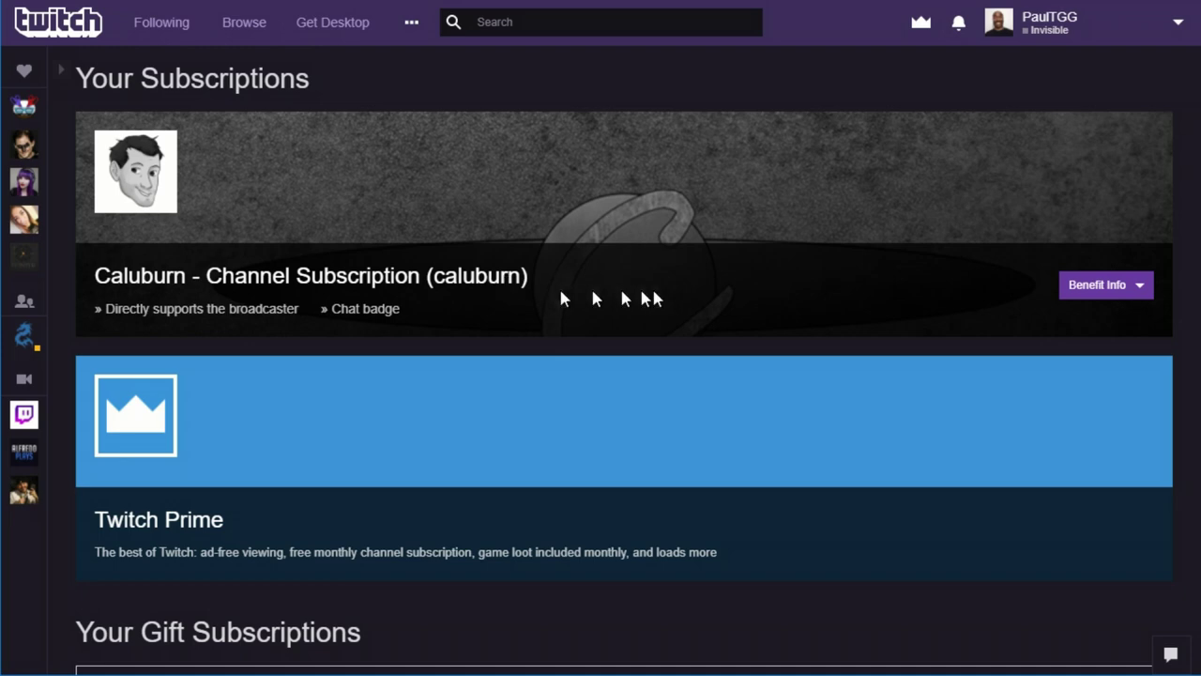
pyautogui.click(1137, 291)
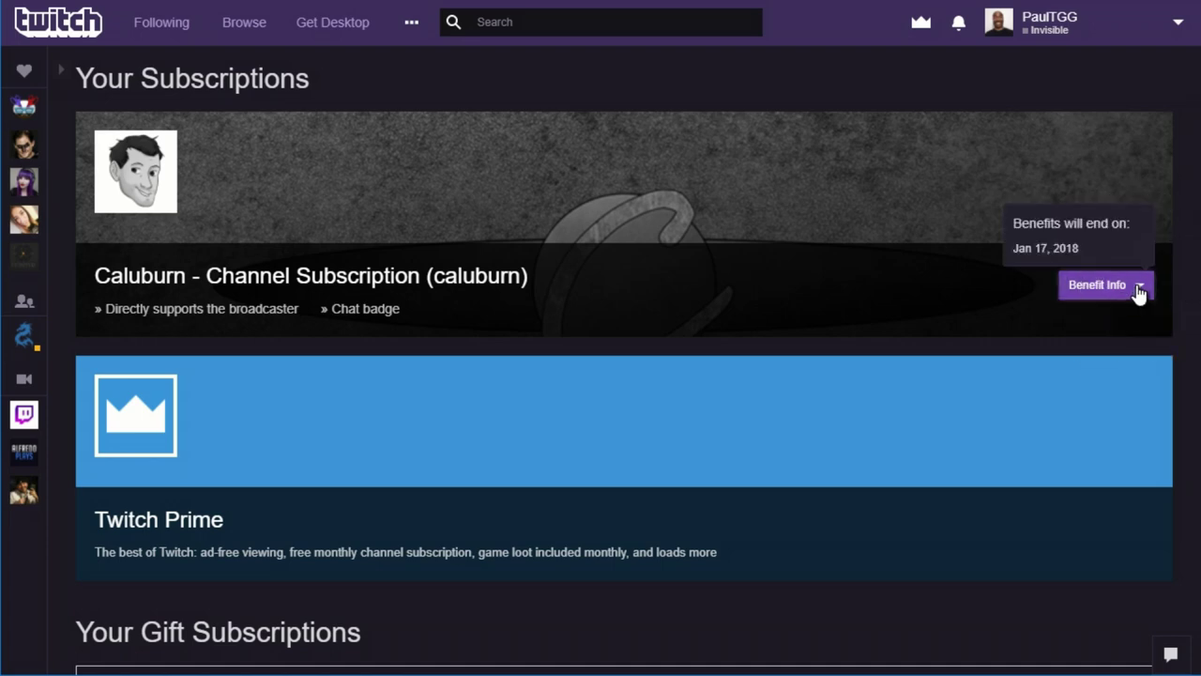